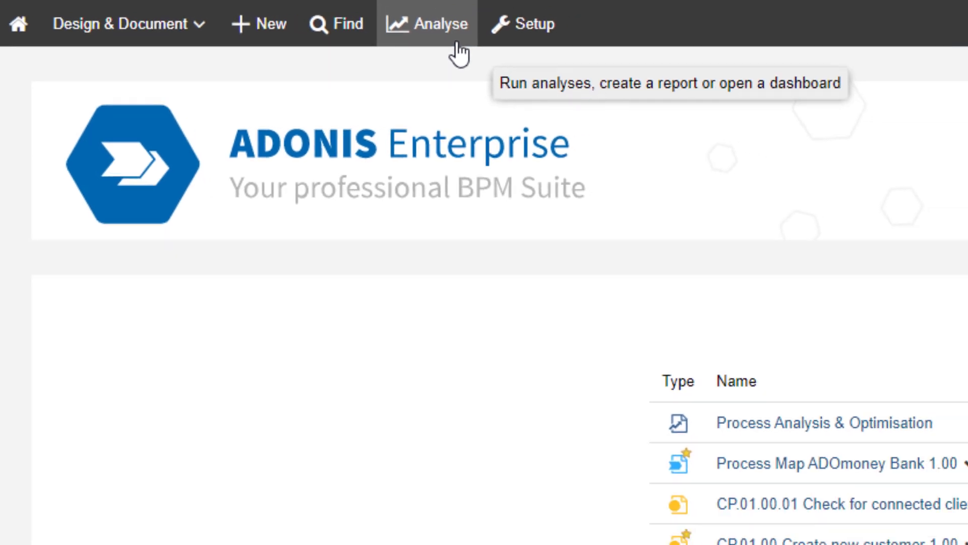
# - Create a new analysis from a search result and name it "My First Analysis"
pyautogui.click(456, 43)
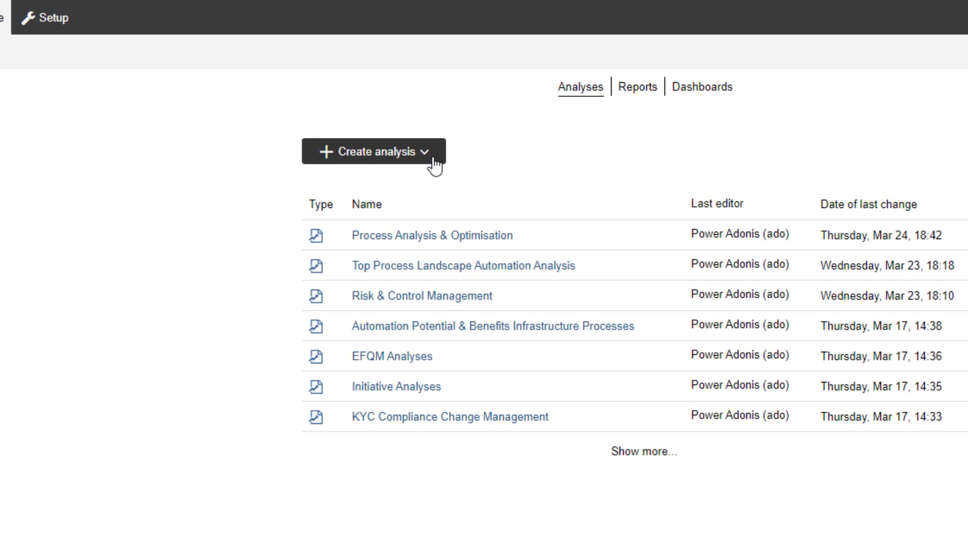
pyautogui.click(432, 162)
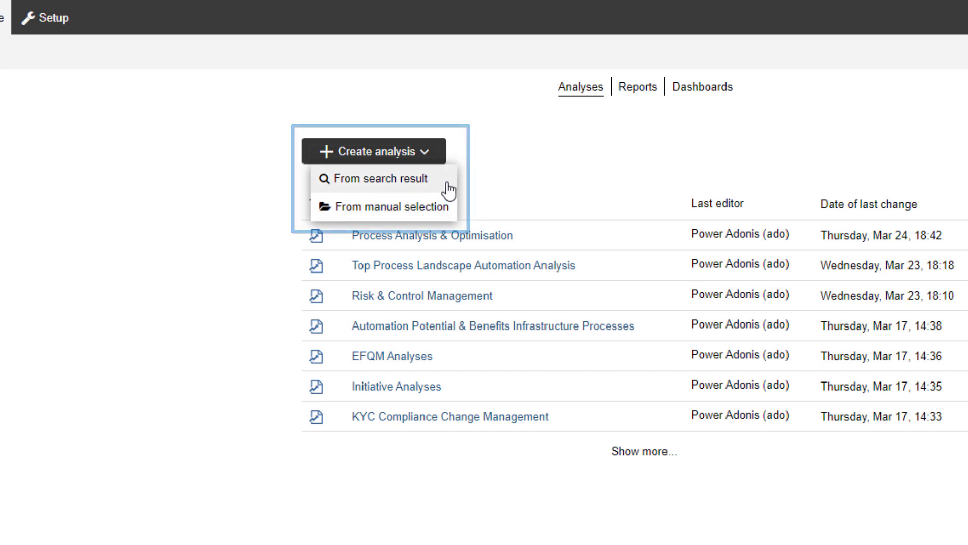
pyautogui.click(448, 189)
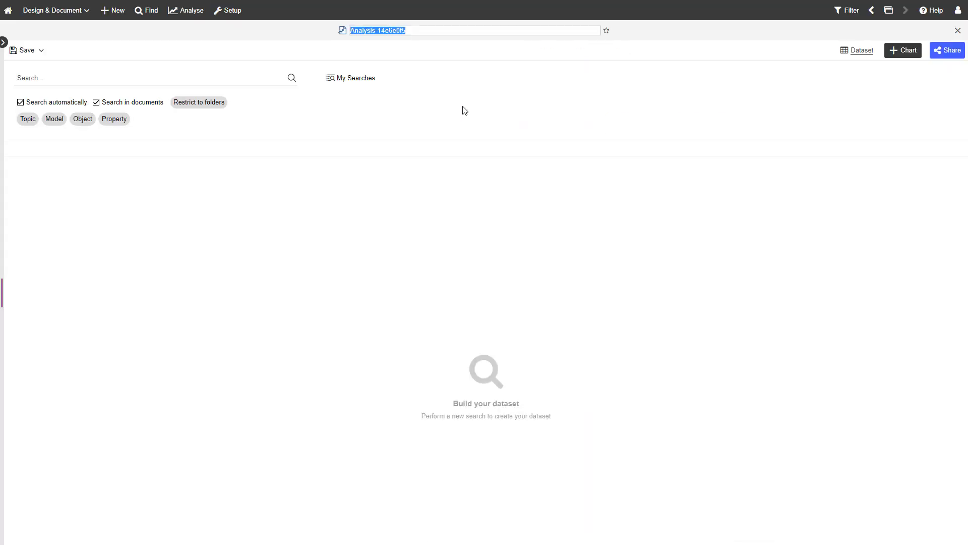
pyautogui.write('My First Analysis')
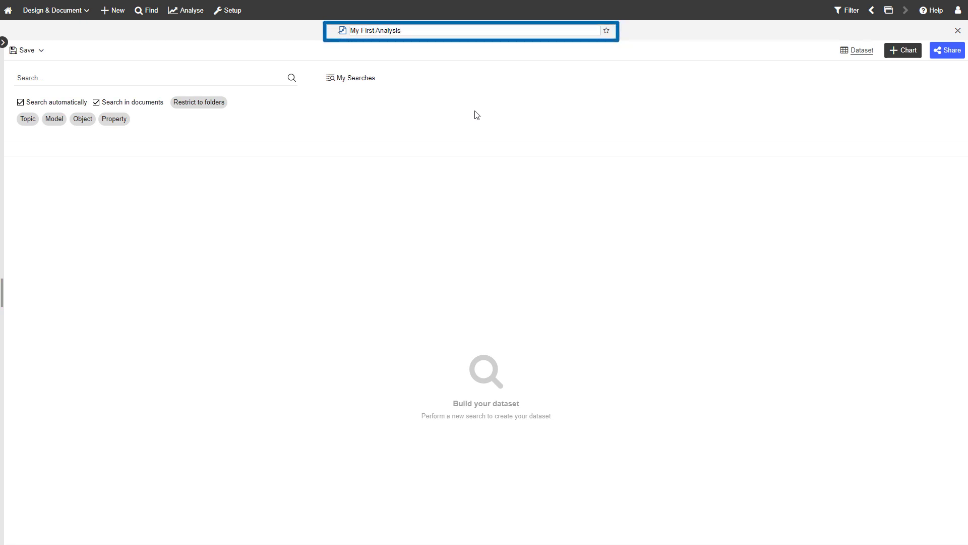
pyautogui.press('Return')
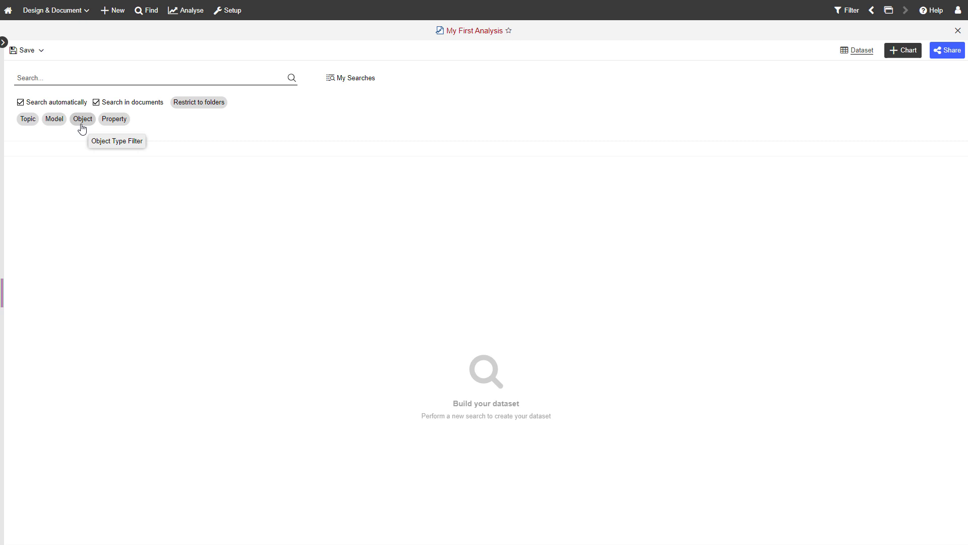
# - Build the analysis dataset by filtering the search to the Process object type
pyautogui.click(82, 121)
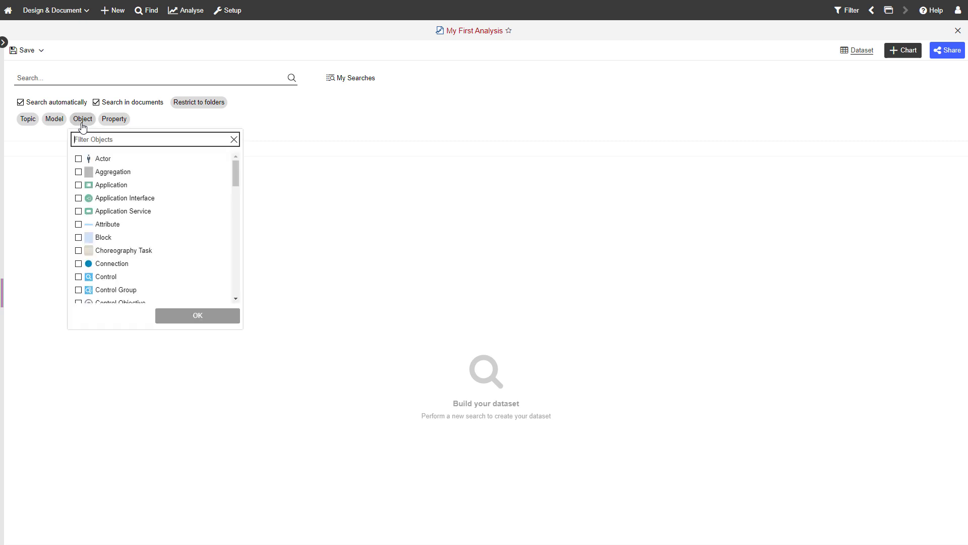
pyautogui.write('process')
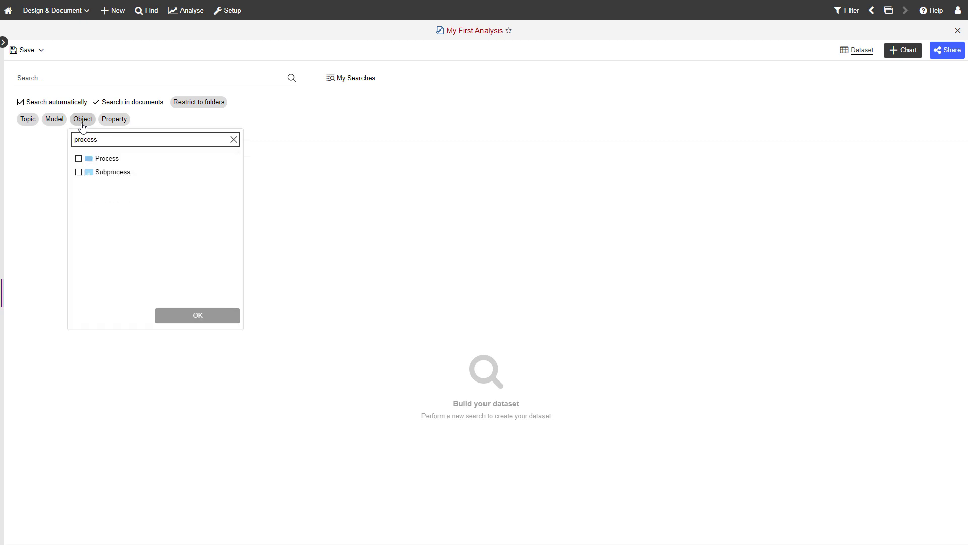
pyautogui.click(112, 159)
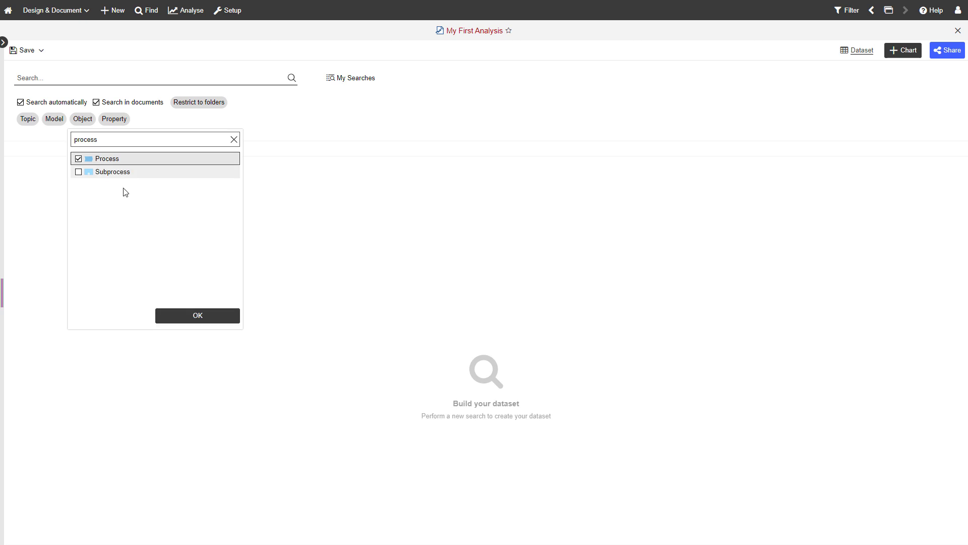
pyautogui.click(180, 316)
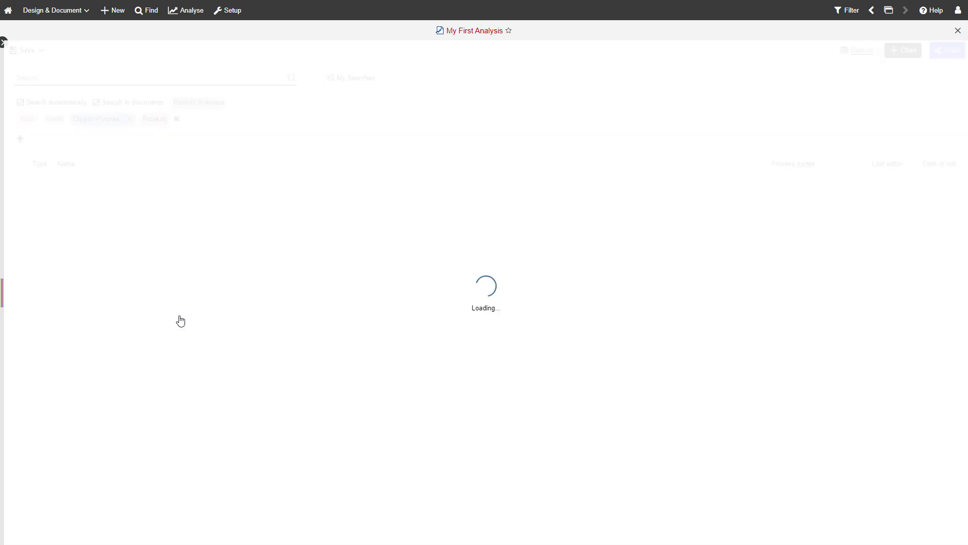
# - Narrow the dataset with the Key process property filter set to Yes
pyautogui.click(154, 119)
pyautogui.write('key')
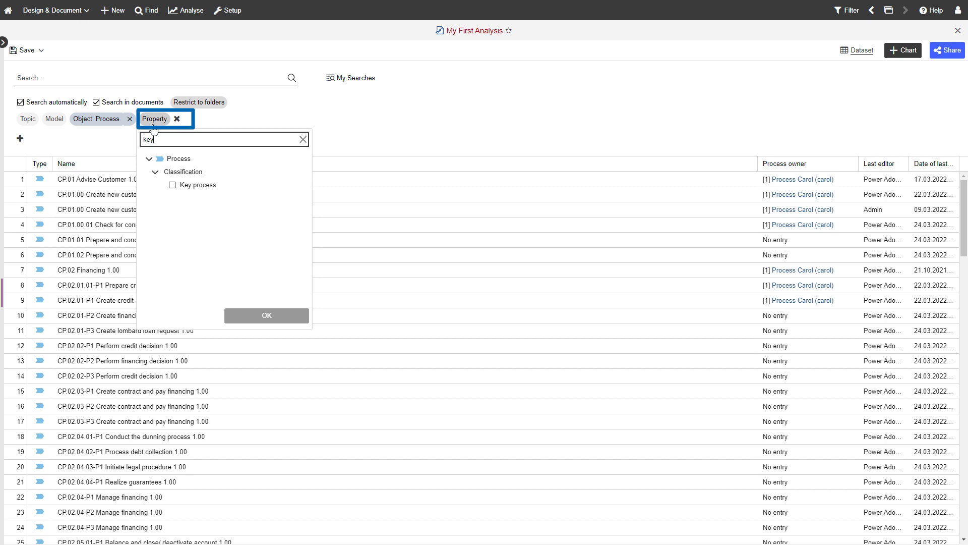
pyautogui.click(204, 185)
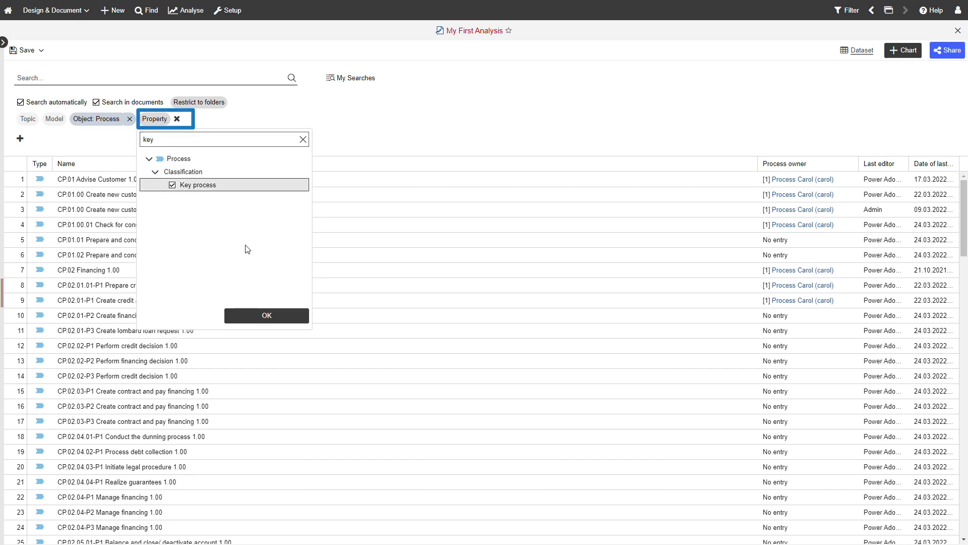
pyautogui.click(277, 317)
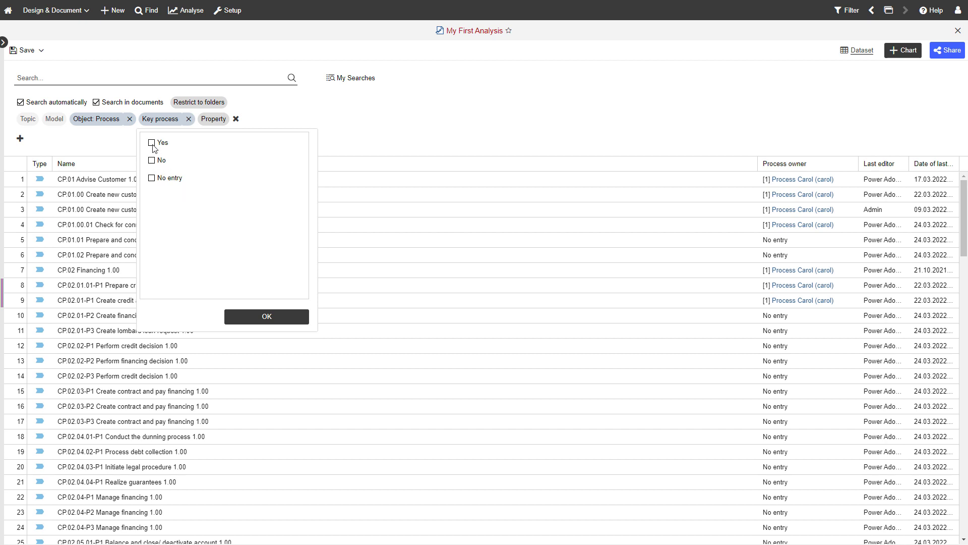
pyautogui.click(152, 144)
pyautogui.click(281, 323)
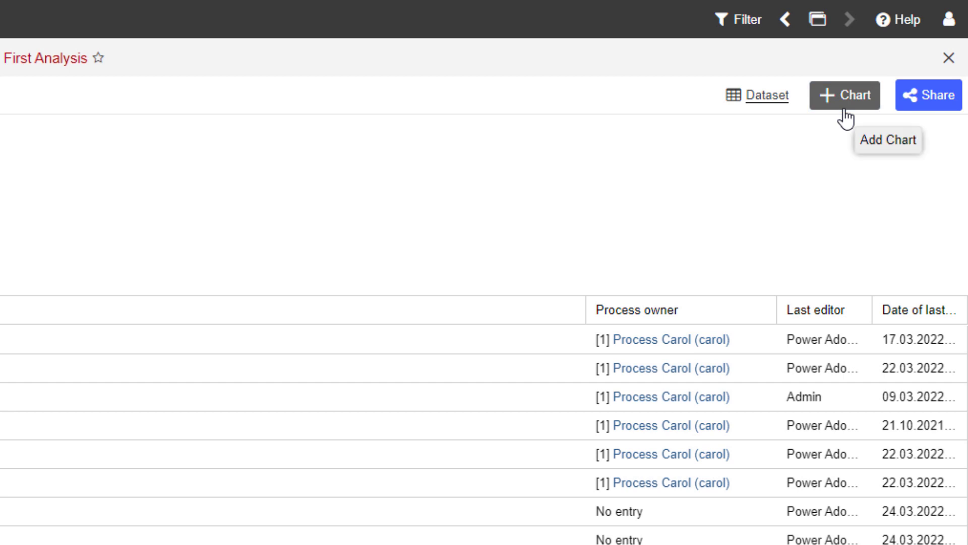
# - Add a bar chart to the analysis based on the Process (Automation potential) template
pyautogui.click(847, 119)
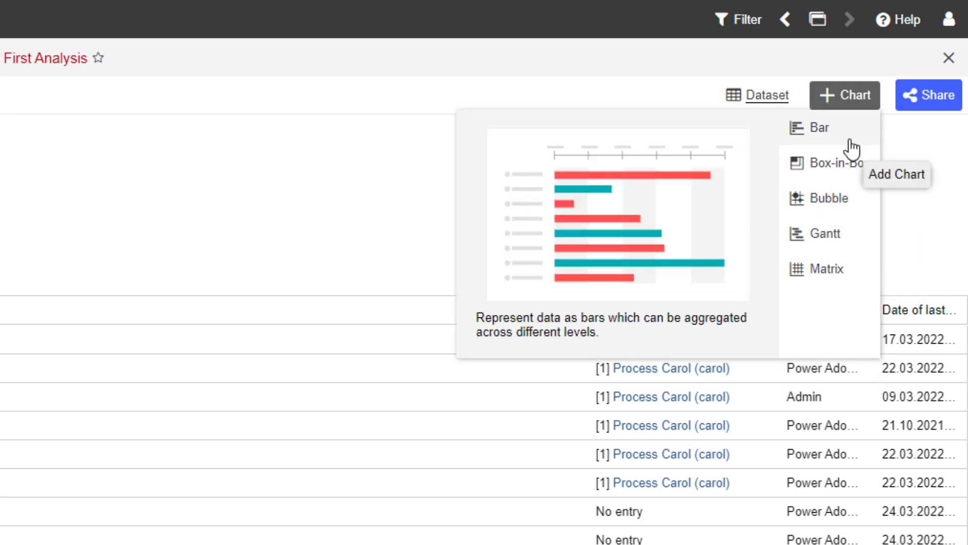
pyautogui.click(850, 143)
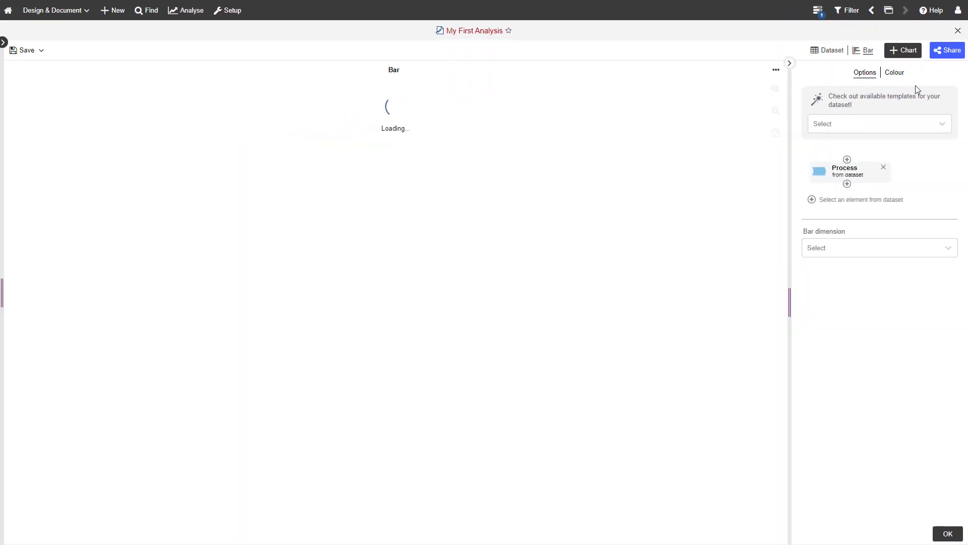
pyautogui.click(944, 126)
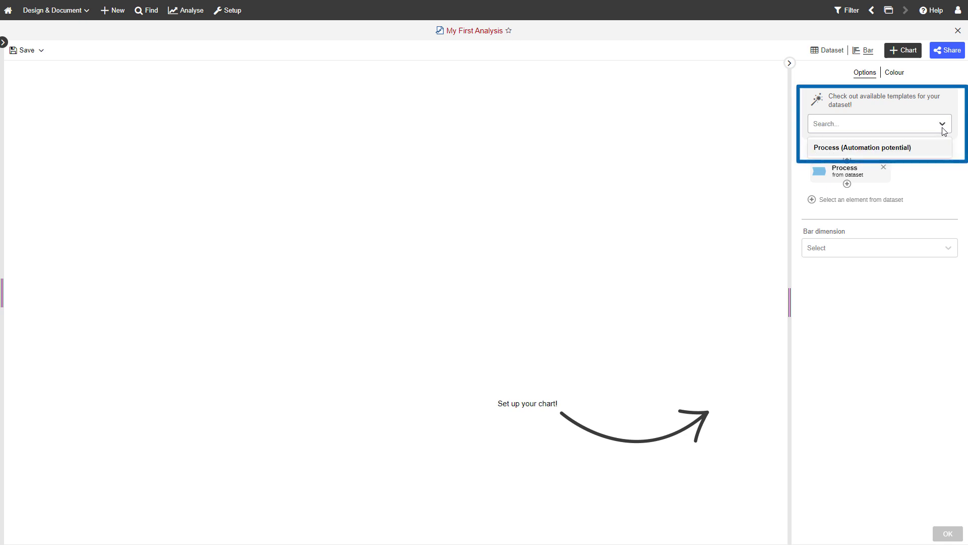
pyautogui.click(934, 149)
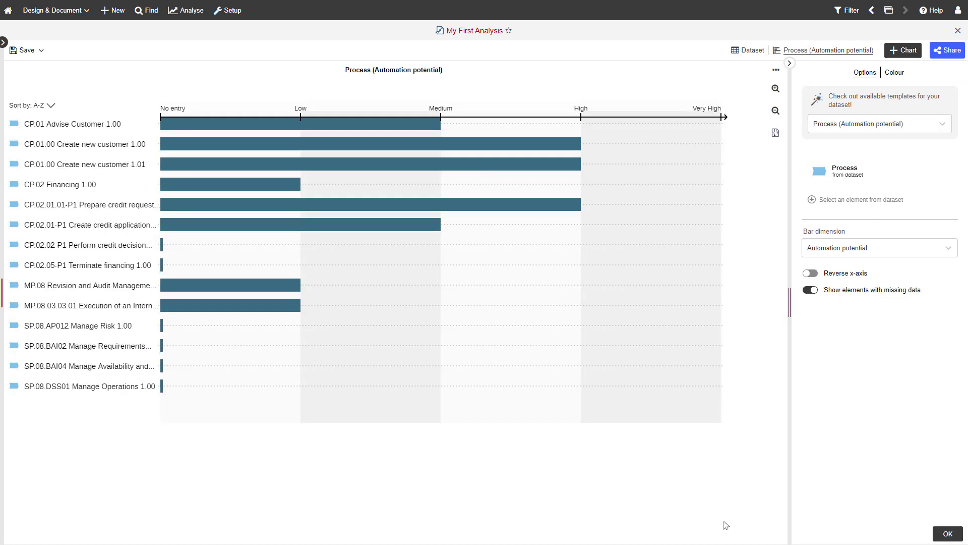
# - Add a matrix chart to the analysis based on the Process Responsibilities (OMRA) template
pyautogui.click(894, 59)
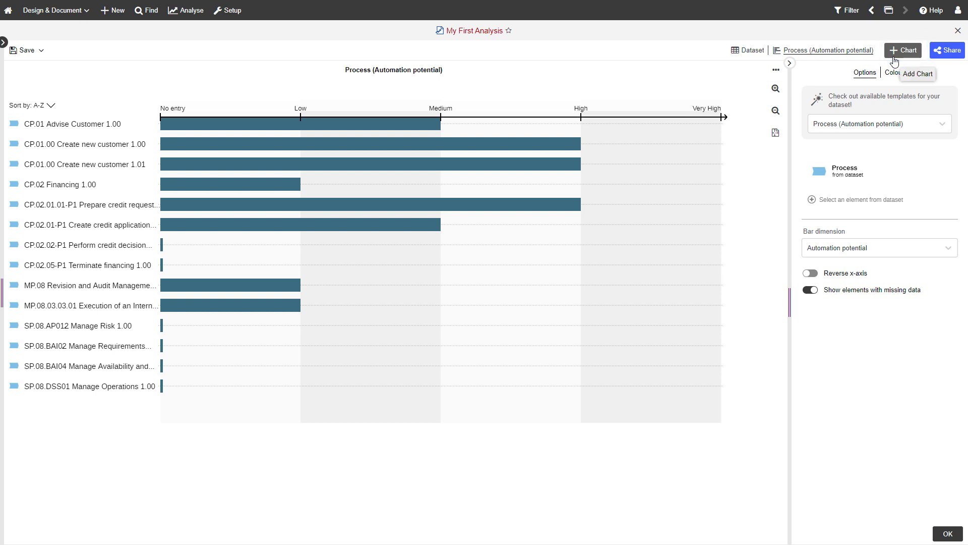
pyautogui.click(894, 61)
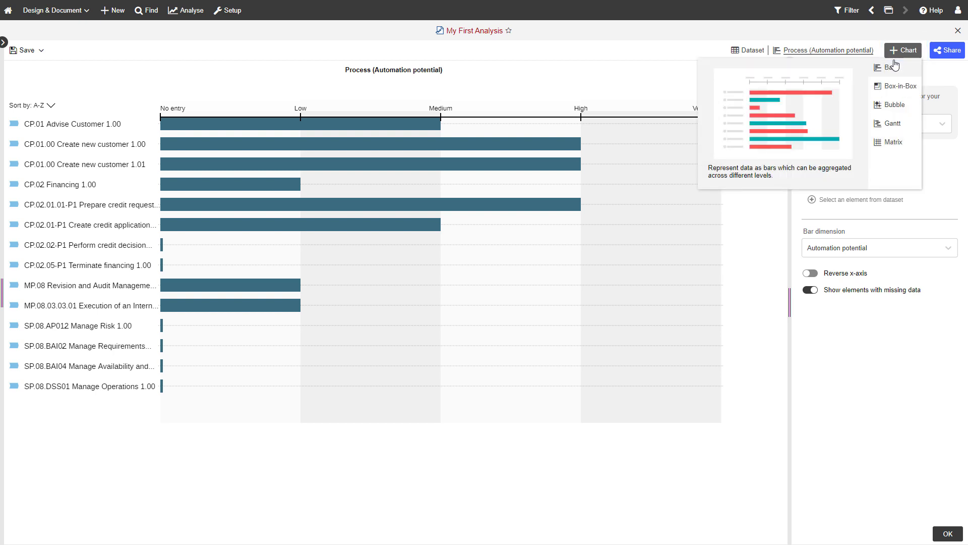
pyautogui.click(893, 142)
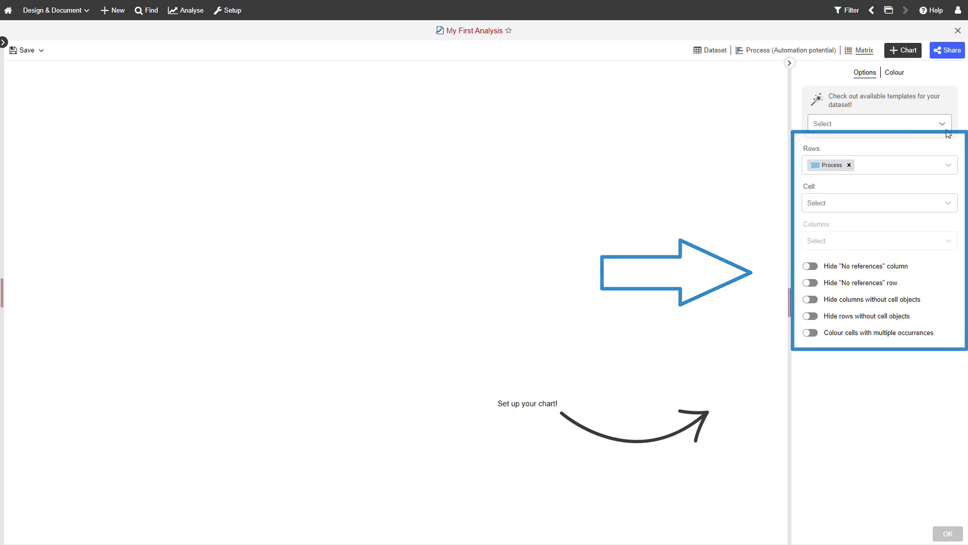
pyautogui.click(947, 130)
pyautogui.moveTo(949, 158); pyautogui.dragTo(952, 218)
pyautogui.scroll(-3, 952, 218)
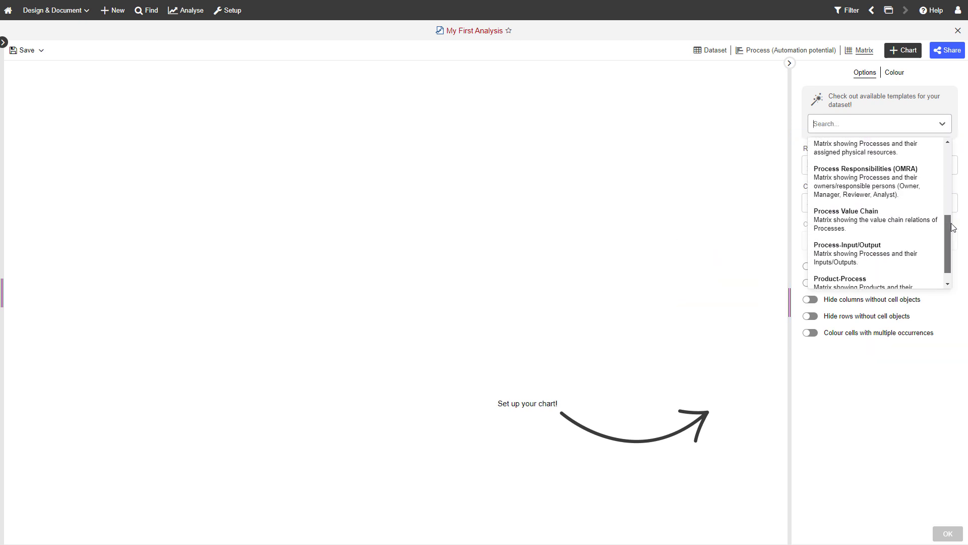
pyautogui.click(927, 166)
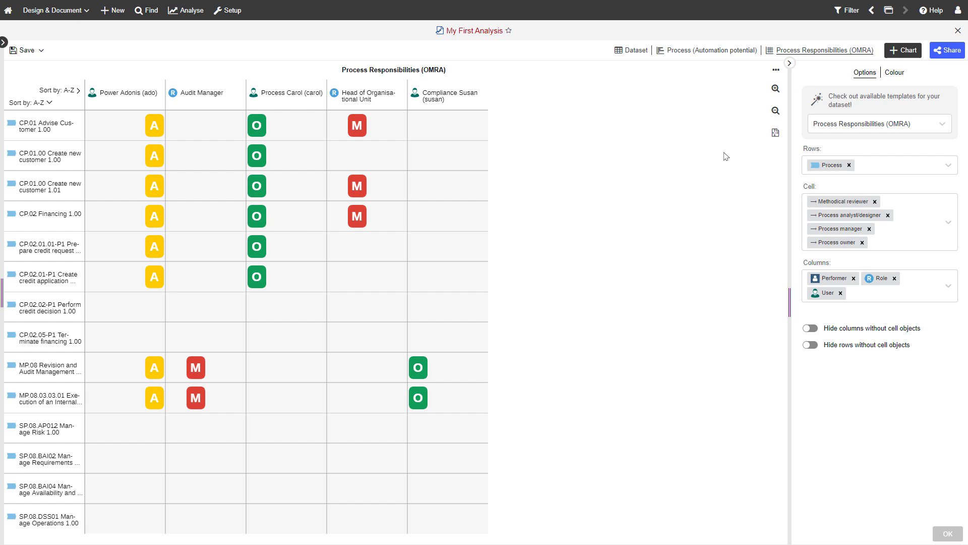
# - Move the Dataset view between the Automation potential and OMRA charts, and switch back to the Automation potential chart
pyautogui.click(632, 53)
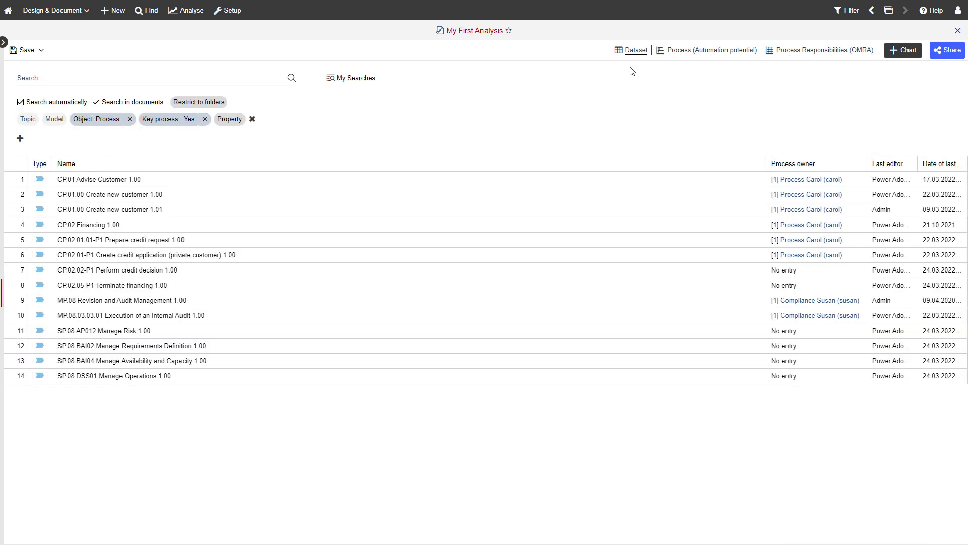
pyautogui.moveTo(634, 55); pyautogui.dragTo(753, 59)
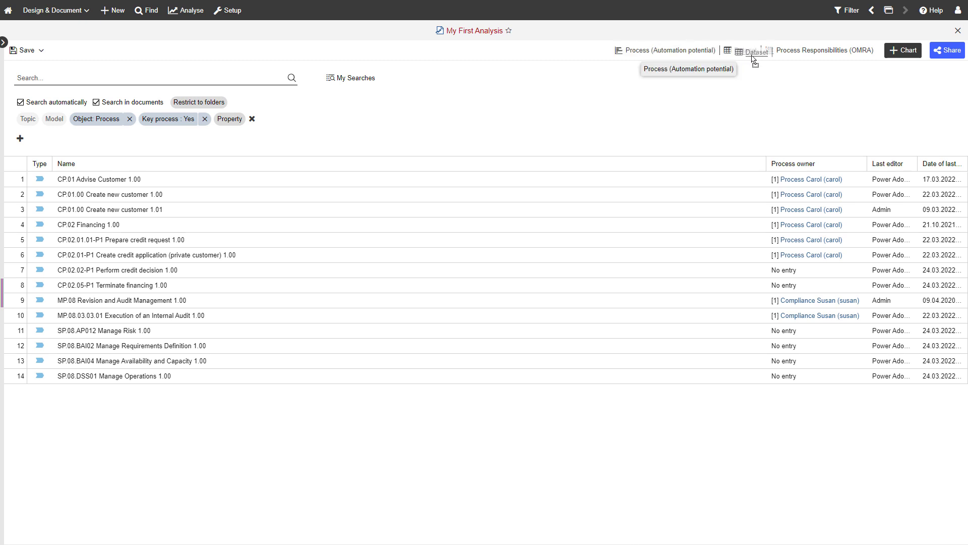
pyautogui.click(687, 53)
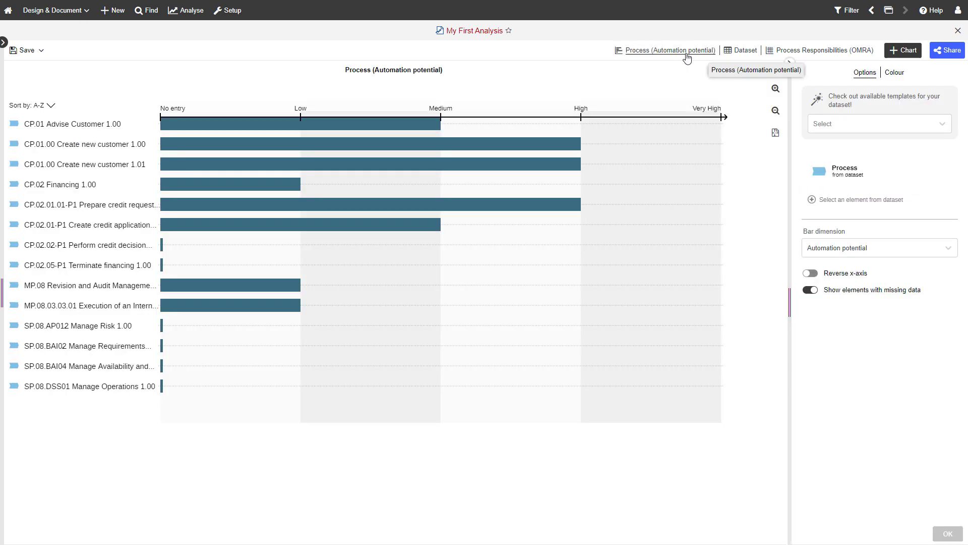
pyautogui.click(804, 54)
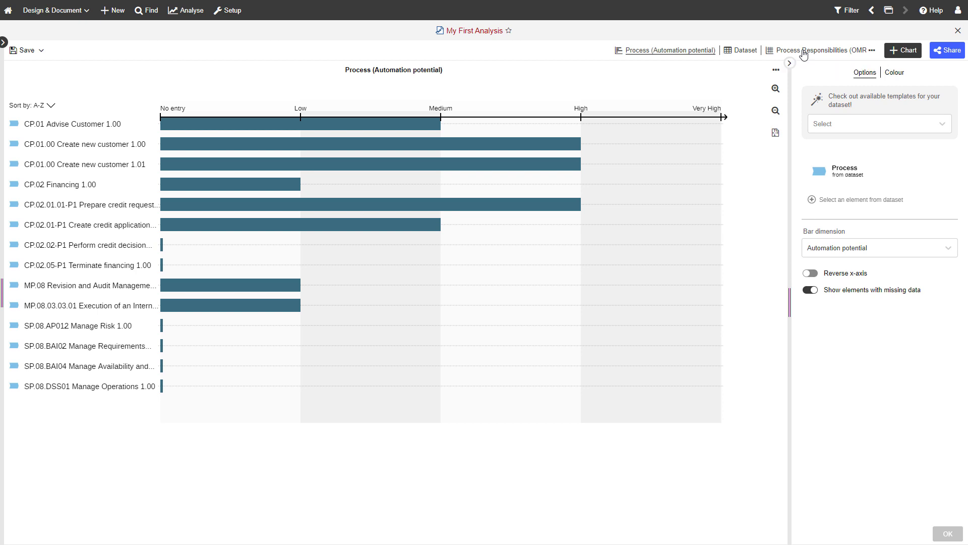
pyautogui.click(746, 53)
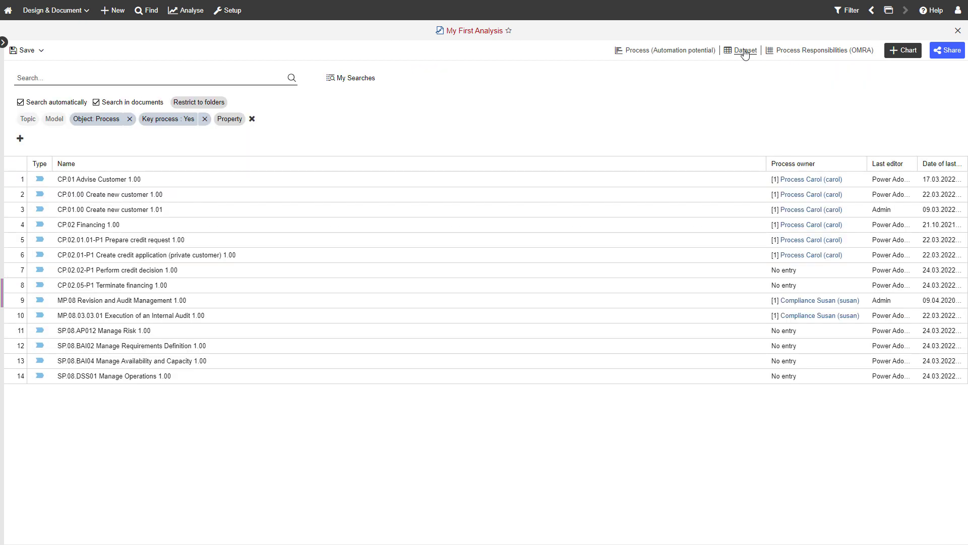
pyautogui.click(699, 52)
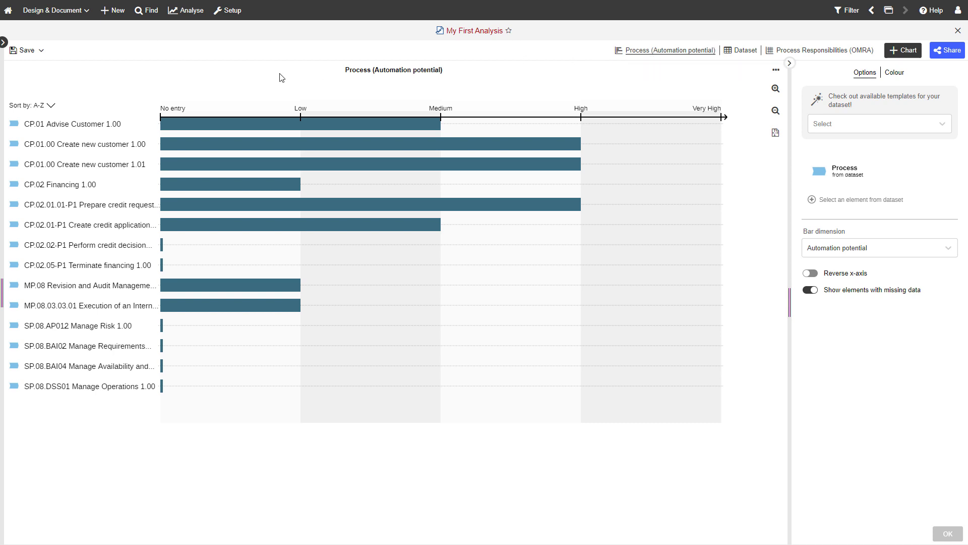
# - Save the analysis as "My First Analysis" in the Analysis folder under the personal models
pyautogui.click(27, 57)
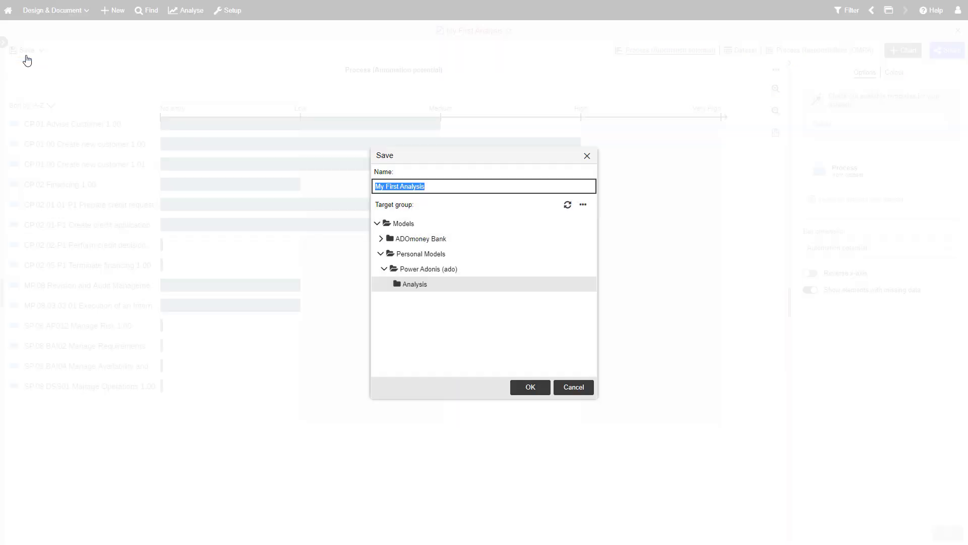
pyautogui.click(531, 387)
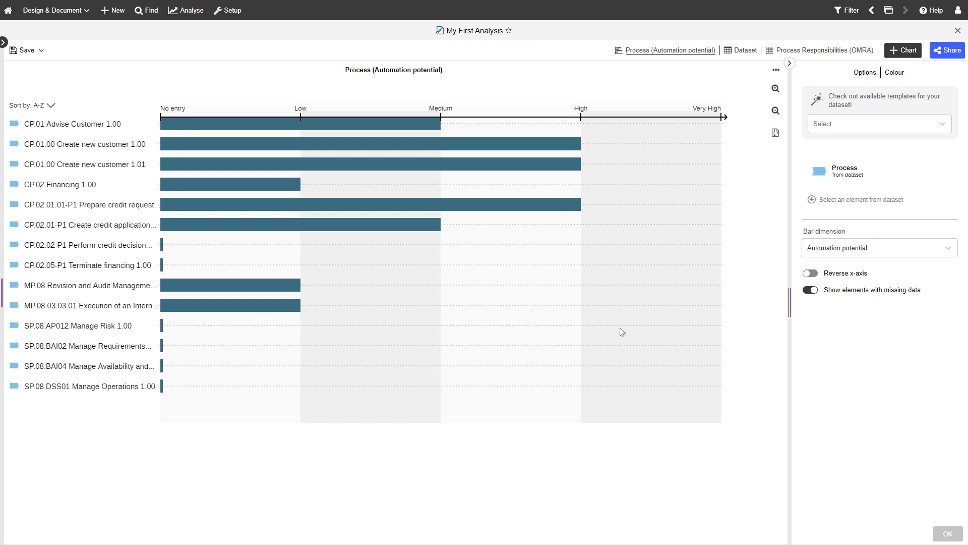
# - Export the Process (Automation potential) bar chart to Excel
pyautogui.click(776, 75)
pyautogui.moveTo(813, 134)
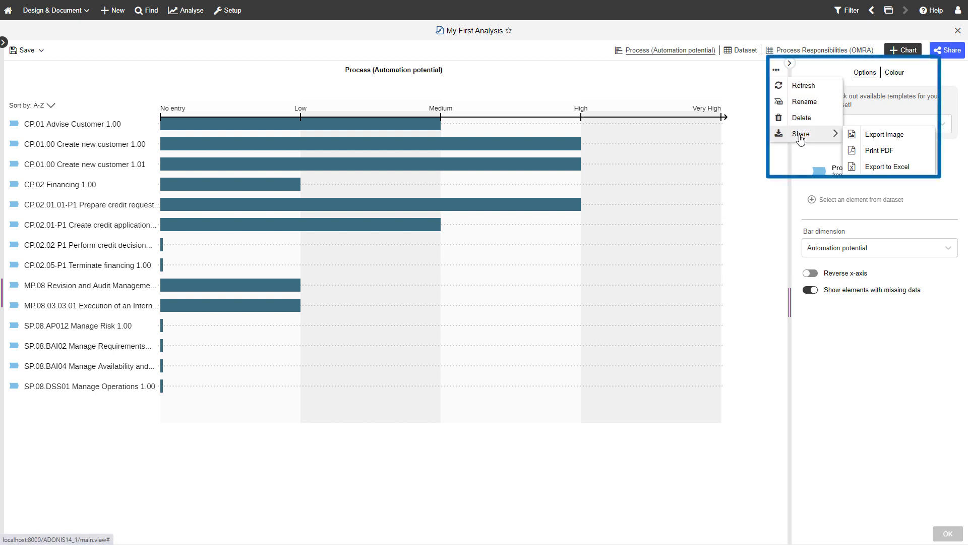
pyautogui.click(926, 170)
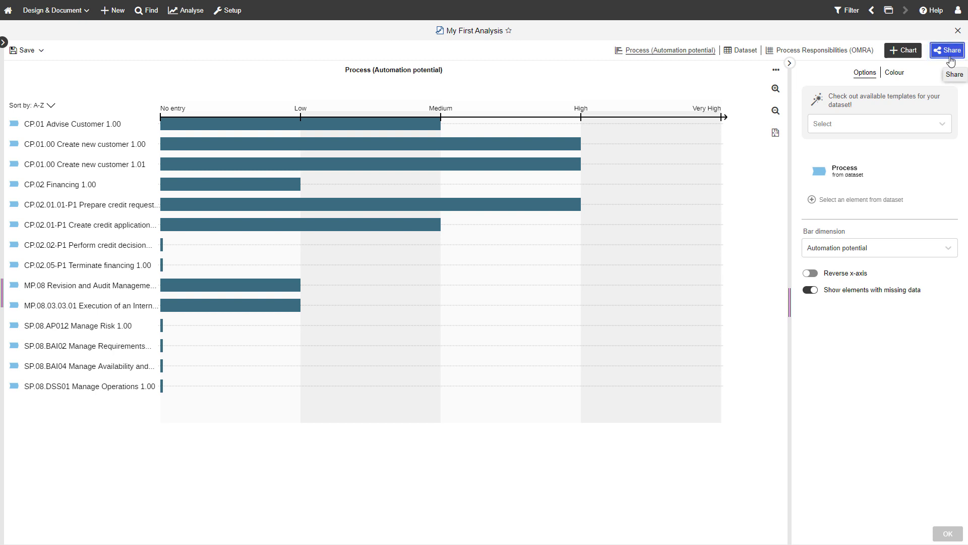
# - Review the options for sharing the analysis with people or by link, and return to the dataset
pyautogui.click(950, 51)
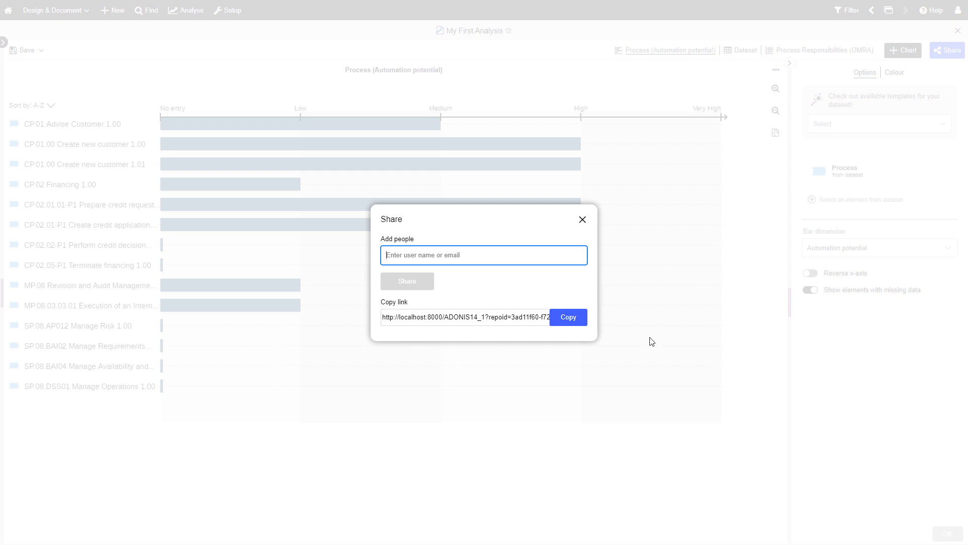
pyautogui.click(582, 219)
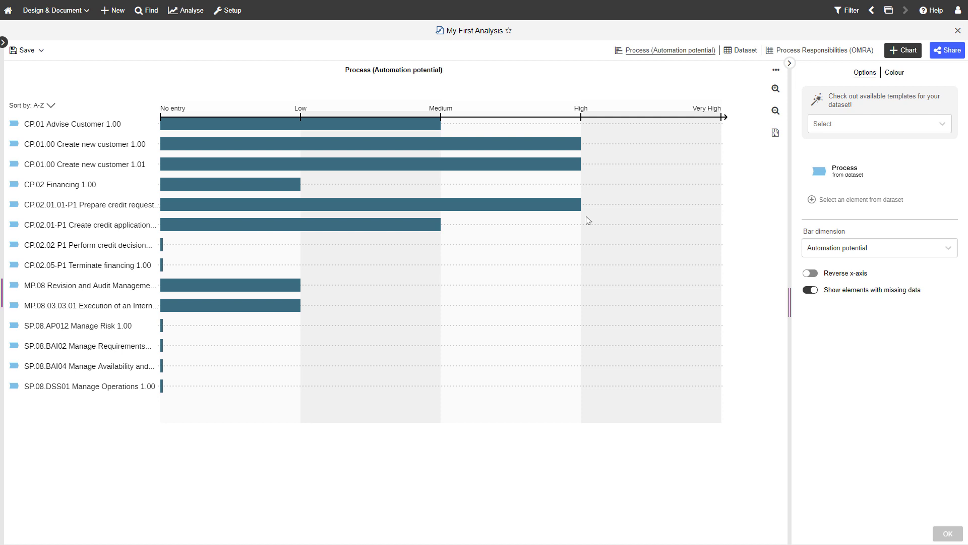
pyautogui.click(735, 53)
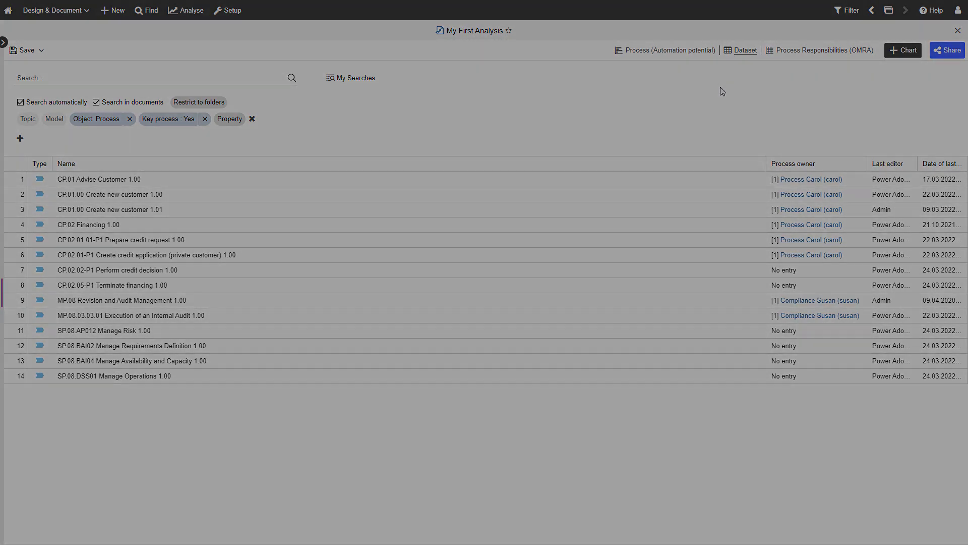